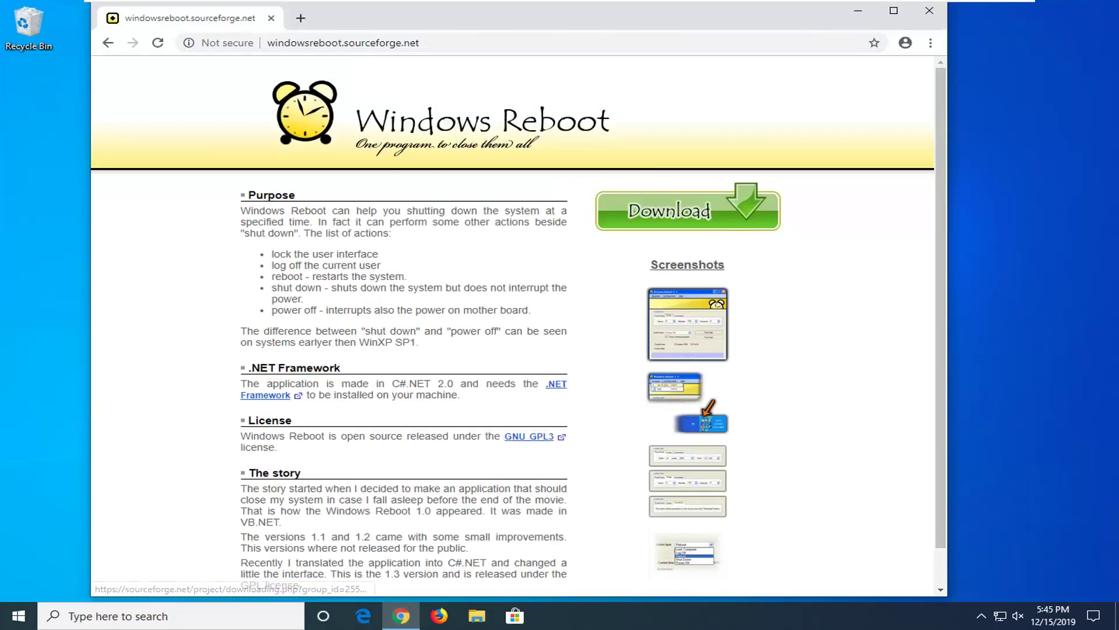
Step: Download WindowsReboot_1.4.zip from the Windows Reboot page and open the archive, getting the browser out of the way
{"action": "left_click", "coordinate": [672, 217]}
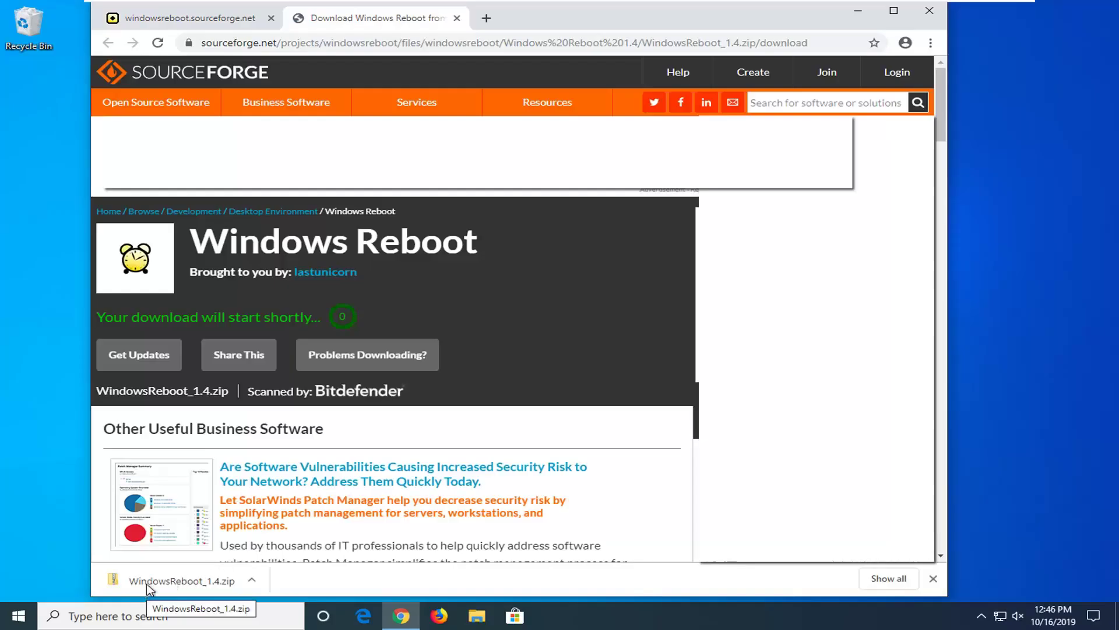
{"action": "left_click", "coordinate": [155, 583]}
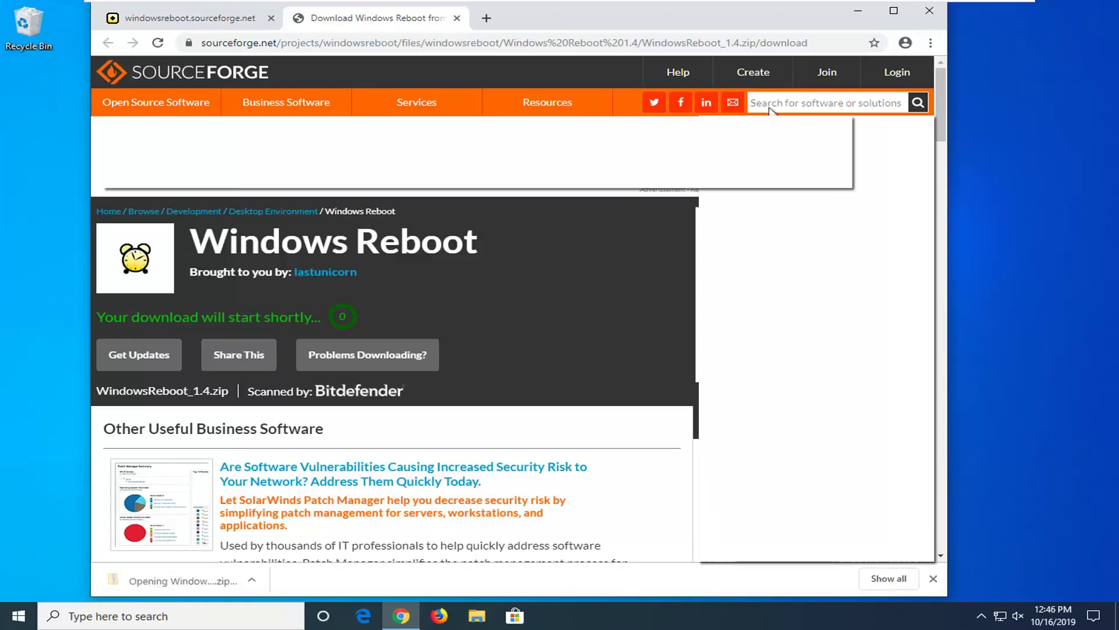
{"action": "left_click", "coordinate": [863, 12]}
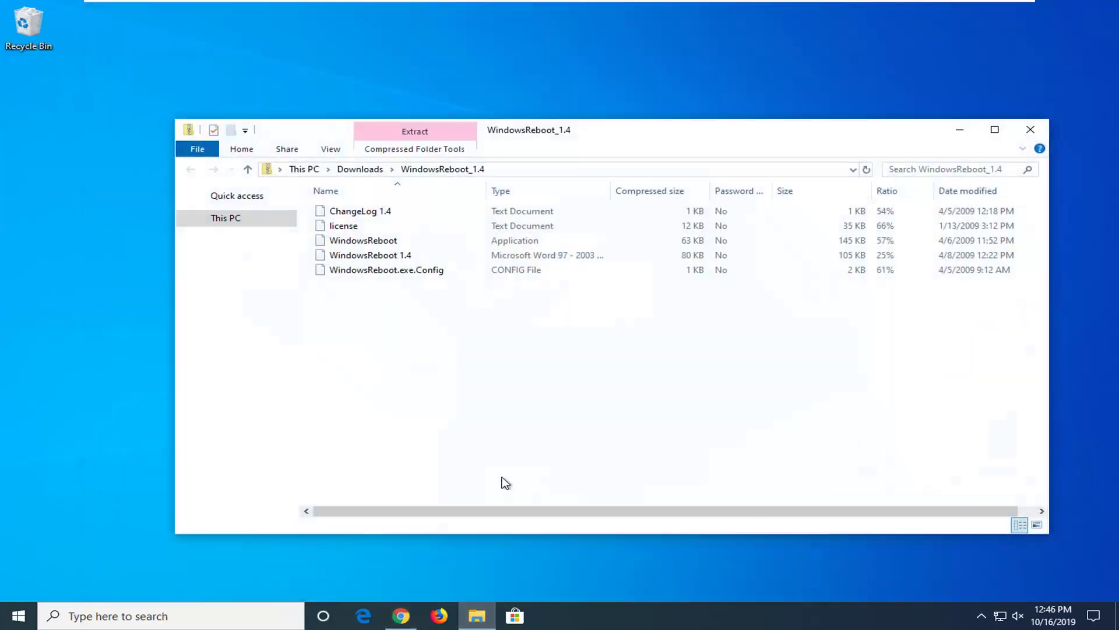
Step: Run the WindowsReboot application straight from the archive without extracting it, accepting the unknown publisher
{"action": "left_click", "coordinate": [363, 244]}
{"action": "double_click", "coordinate": [368, 244]}
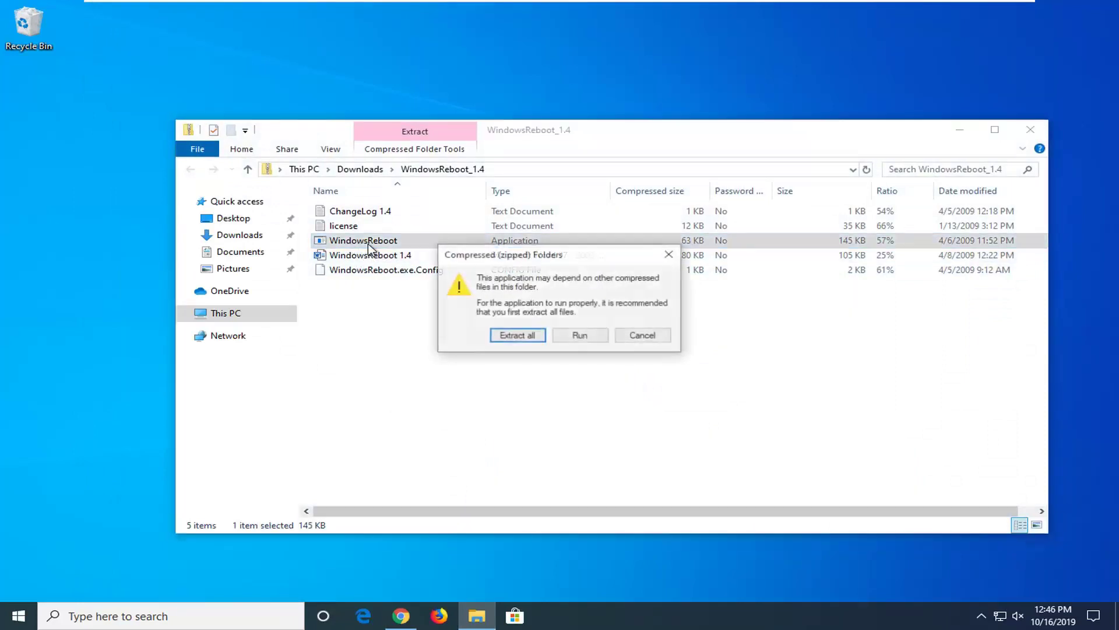
{"action": "left_click", "coordinate": [580, 336]}
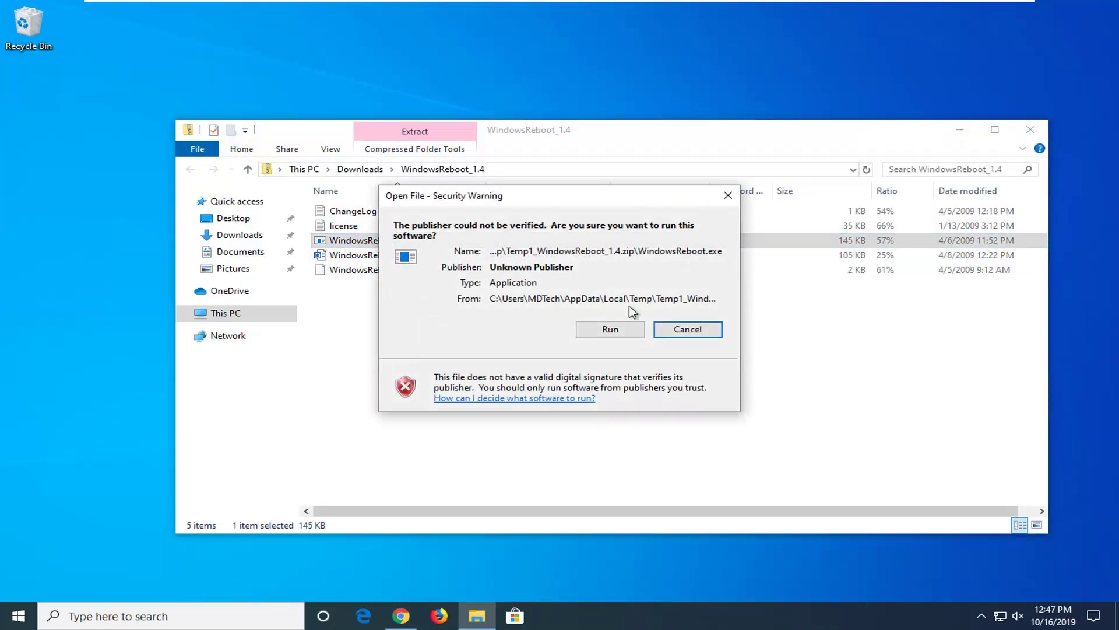
{"action": "left_click", "coordinate": [610, 334]}
Step: Minimize the archive window and download and install the .NET Framework 3.5 Windows feature
{"action": "left_click", "coordinate": [960, 130]}
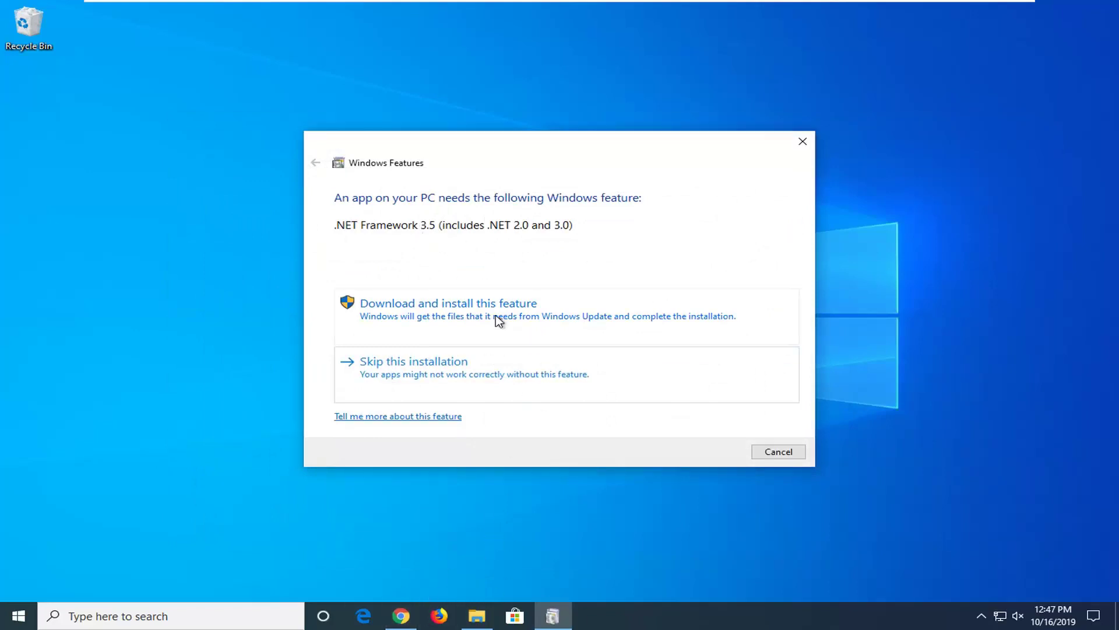
{"action": "left_click", "coordinate": [527, 318]}
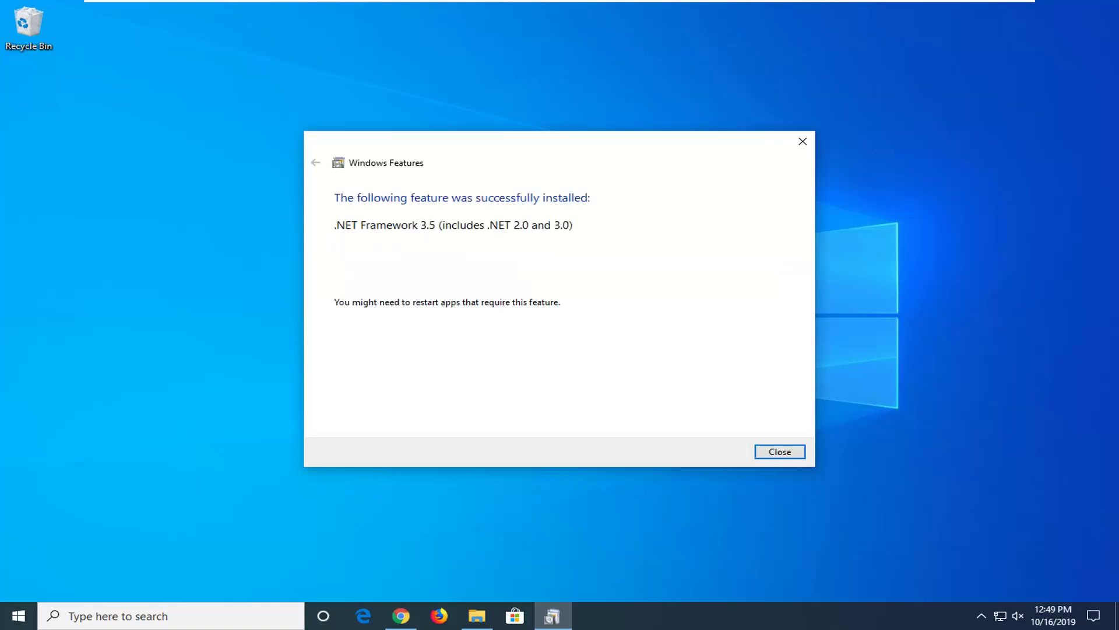
{"action": "left_click", "coordinate": [779, 452]}
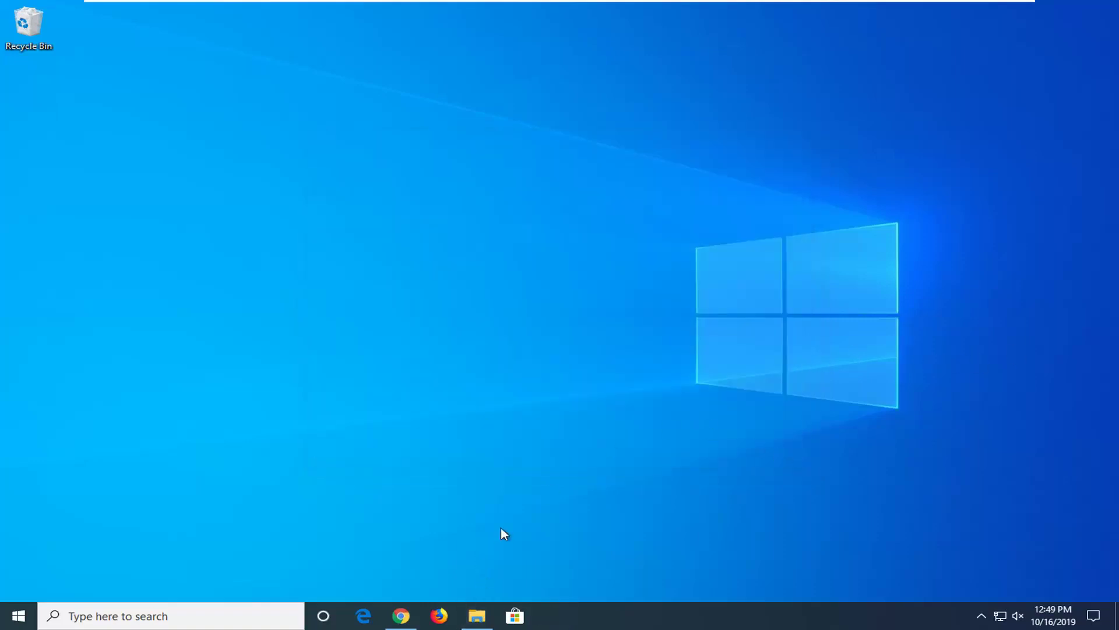
Step: Launch WindowsReboot again from the archive without extracting it and minimize the archive window
{"action": "left_click", "coordinate": [480, 616]}
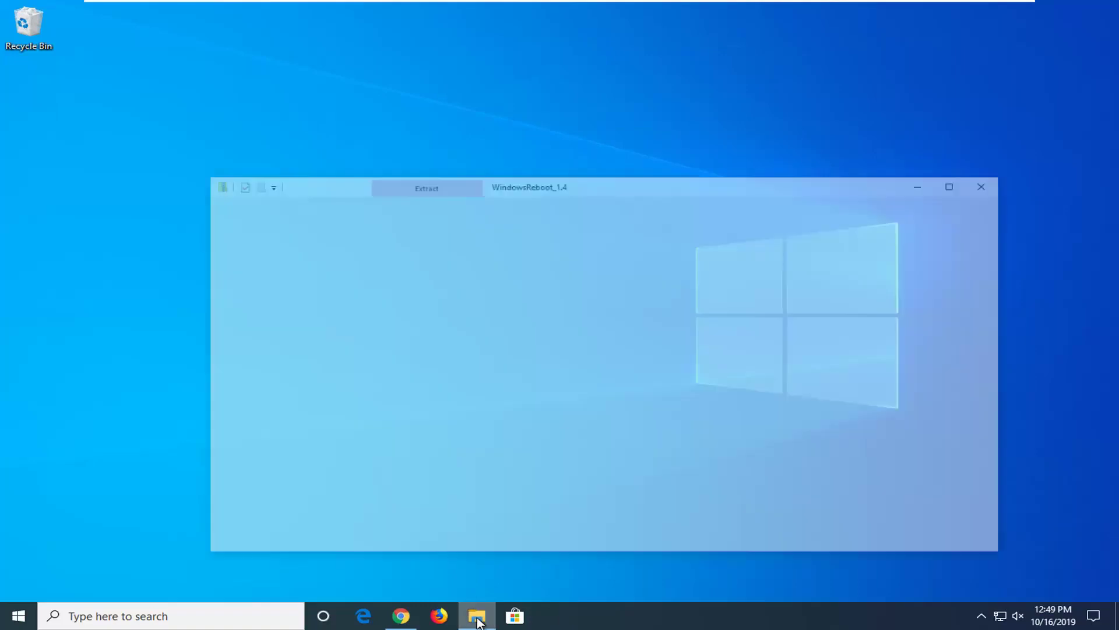
{"action": "double_click", "coordinate": [345, 245]}
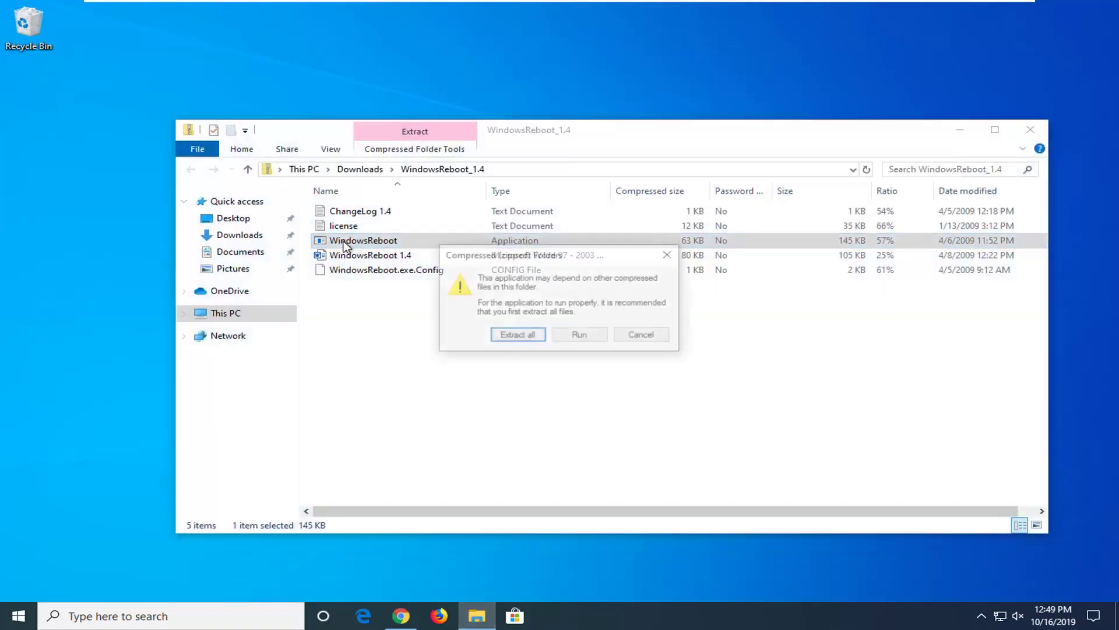
{"action": "left_click", "coordinate": [568, 337]}
{"action": "left_click", "coordinate": [619, 331]}
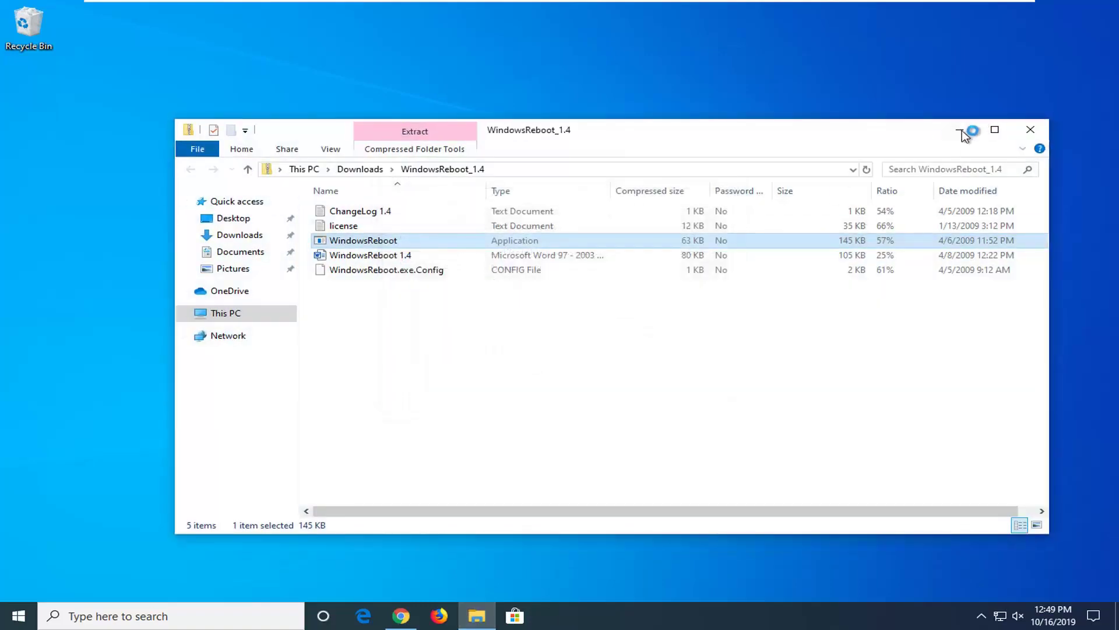
{"action": "left_click", "coordinate": [959, 130]}
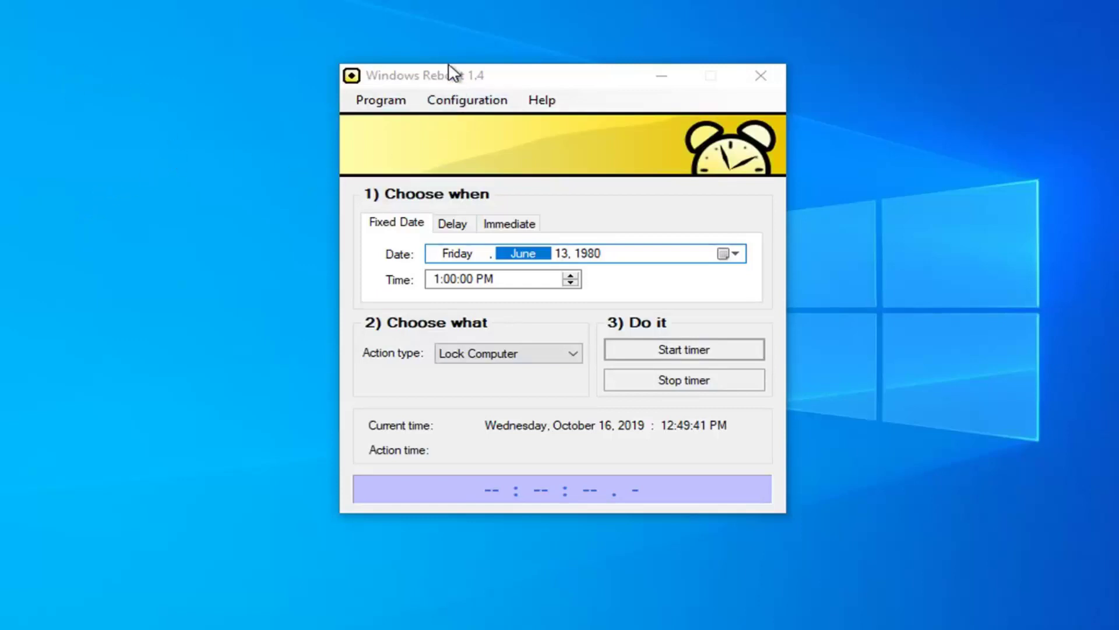
Step: Set the fixed date of the timer to today's date, October 16, 2019
{"action": "left_click", "coordinate": [458, 85]}
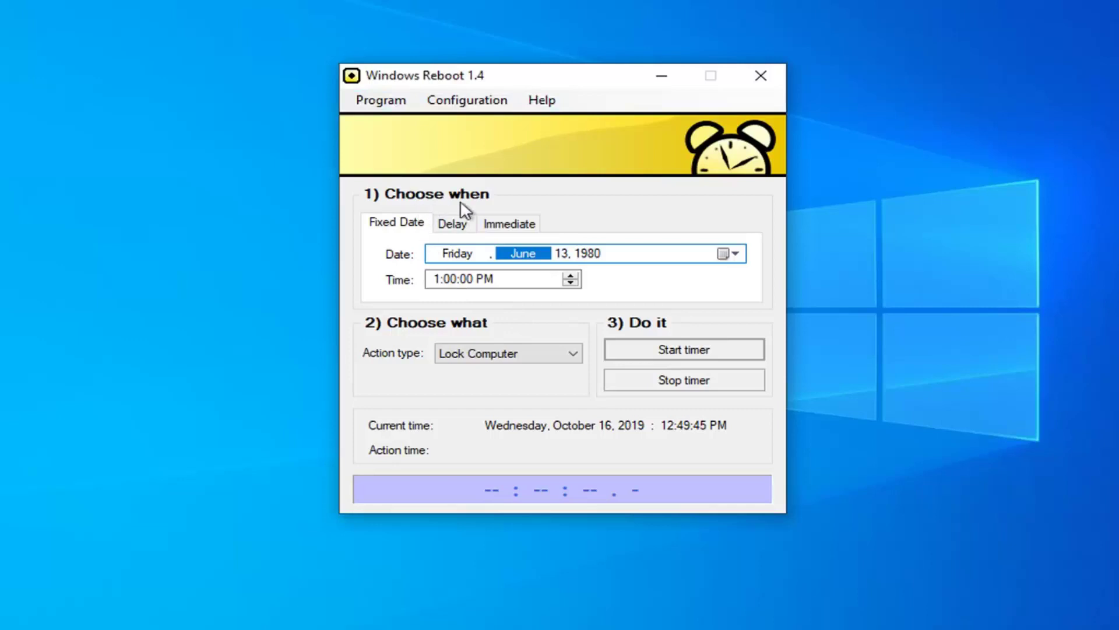
{"action": "left_click", "coordinate": [597, 256]}
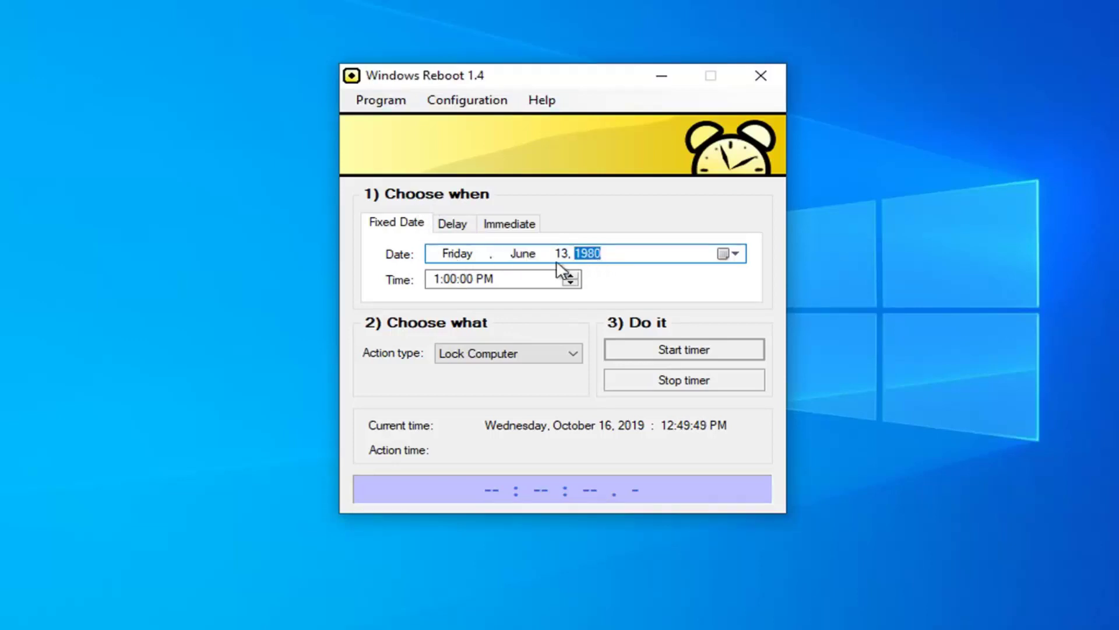
{"action": "left_click", "coordinate": [723, 255]}
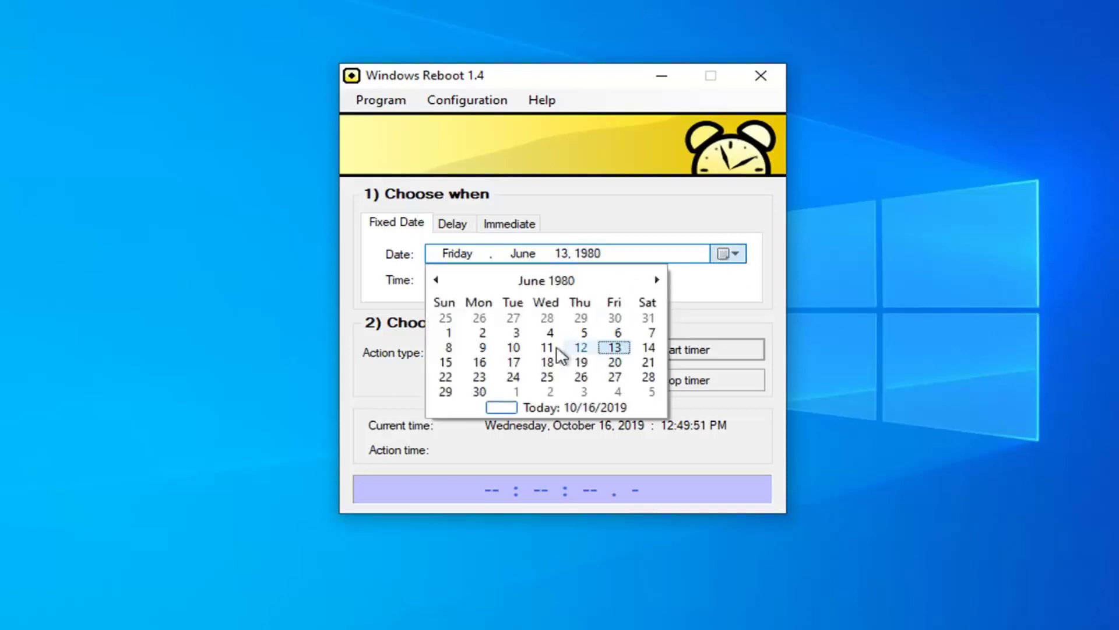
{"action": "left_click", "coordinate": [655, 282]}
{"action": "left_click", "coordinate": [580, 407]}
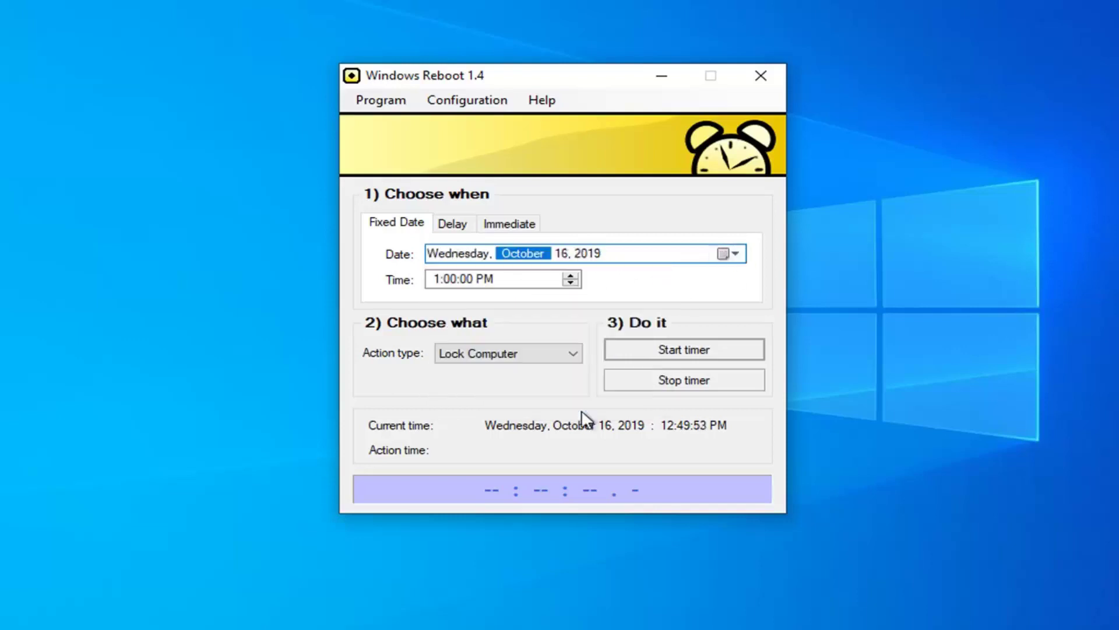
{"action": "left_click", "coordinate": [466, 279]}
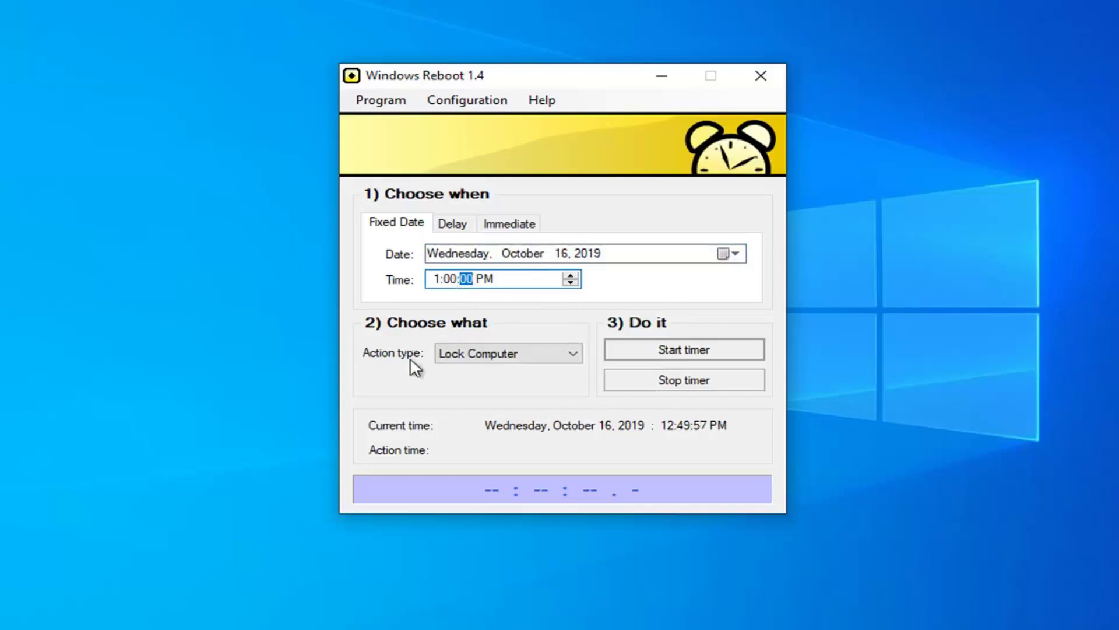
Step: Set the timer's action type to Shut Down
{"action": "left_click", "coordinate": [491, 354]}
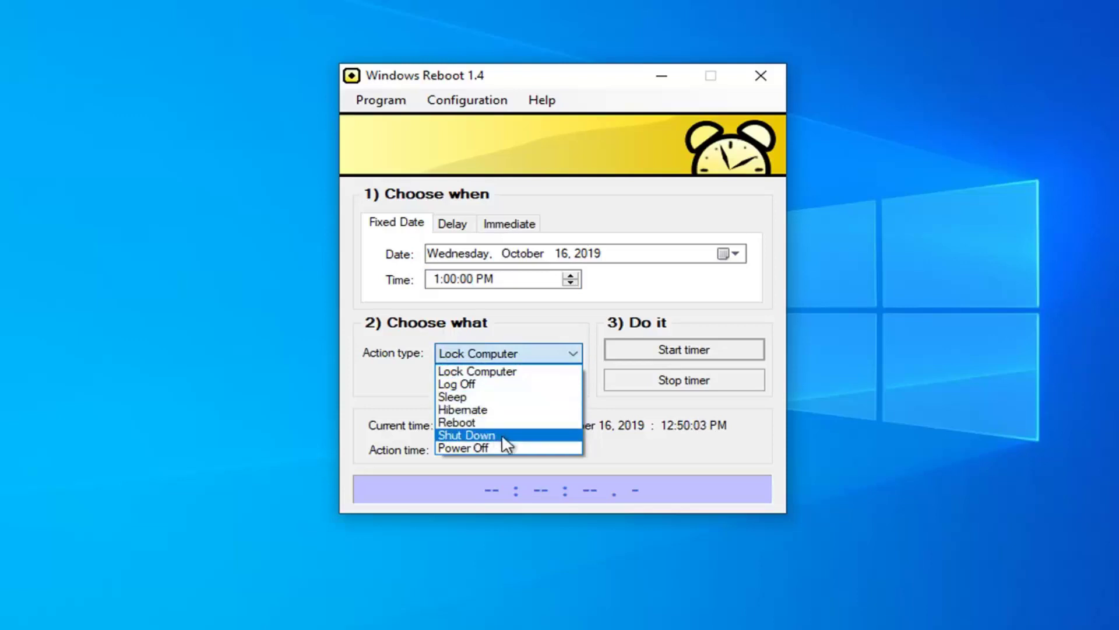
{"action": "left_click", "coordinate": [404, 380]}
{"action": "left_click", "coordinate": [484, 354]}
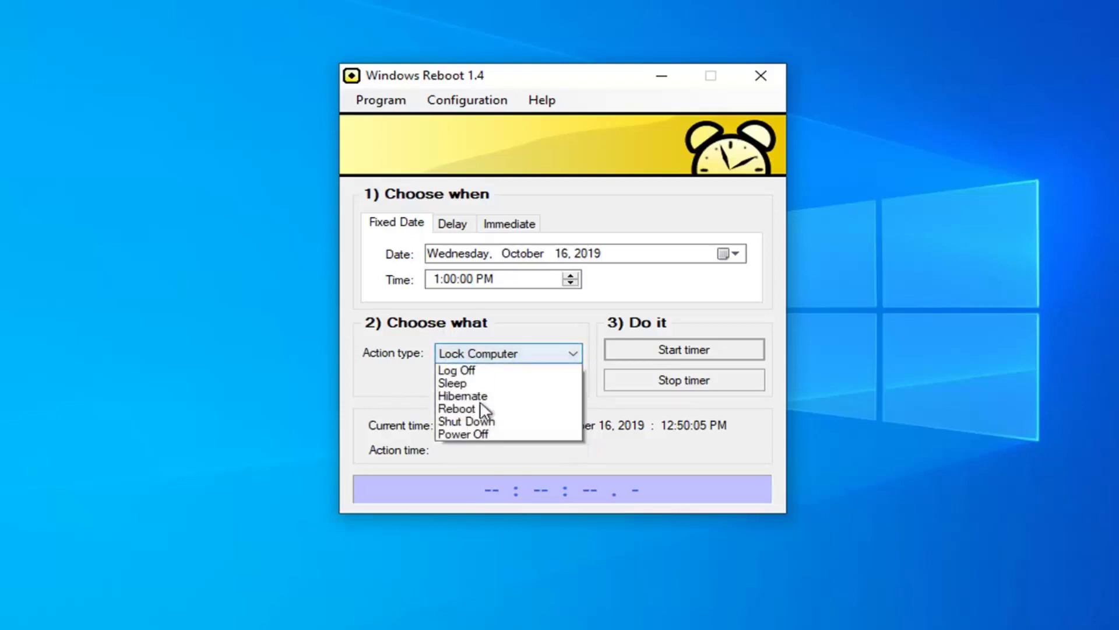
{"action": "left_click", "coordinate": [479, 429]}
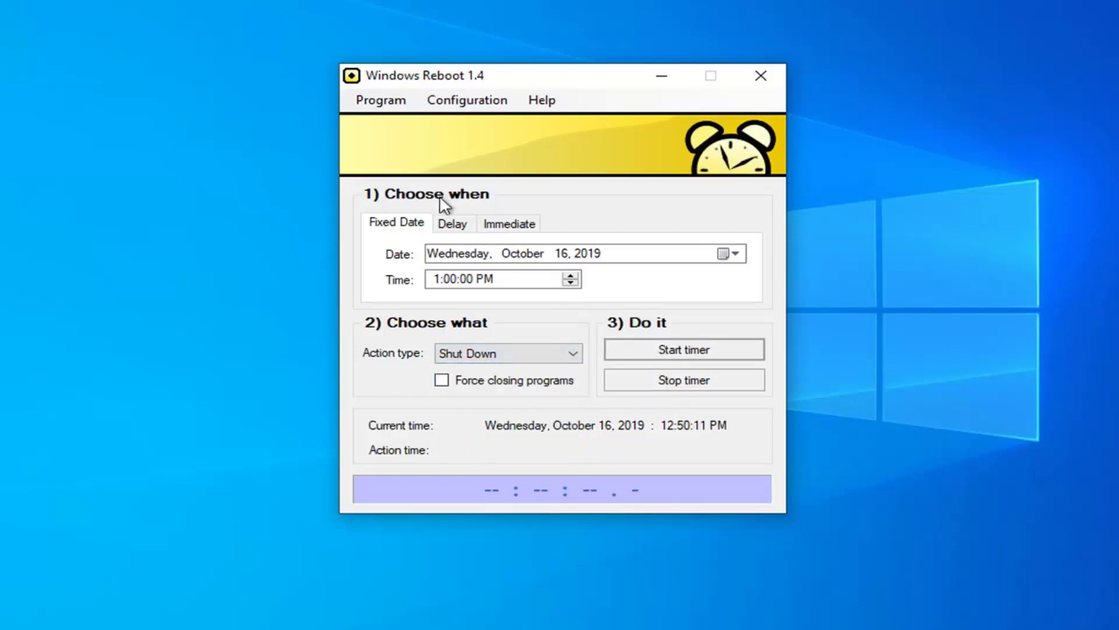
Step: Choose the Delay timing option, set the delay to 10 seconds and start the timer
{"action": "left_click", "coordinate": [452, 227]}
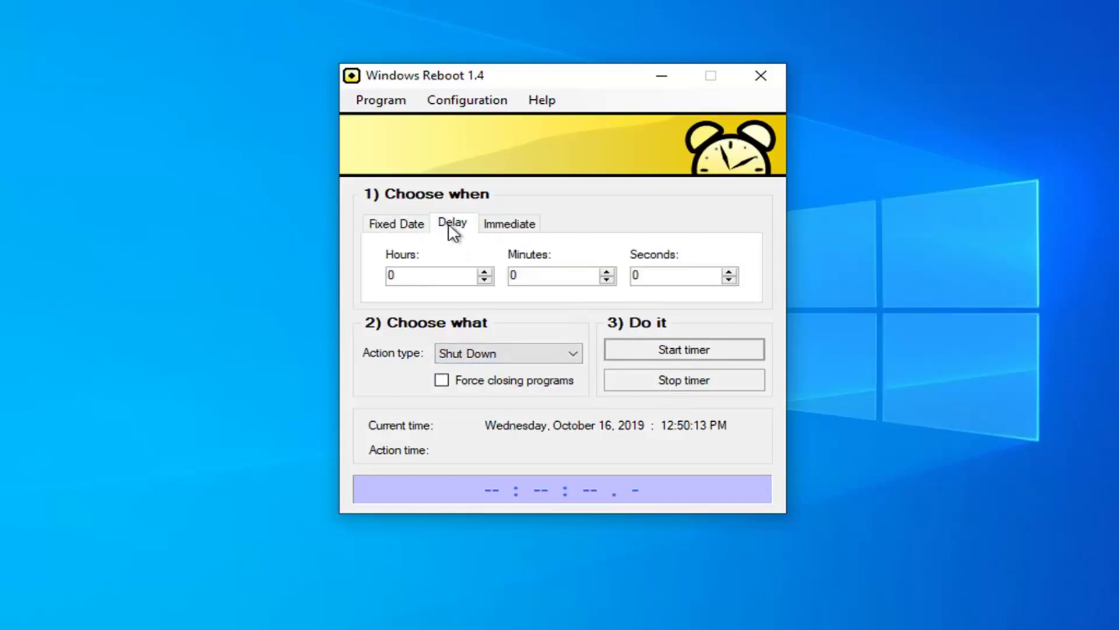
{"action": "left_click", "coordinate": [399, 226]}
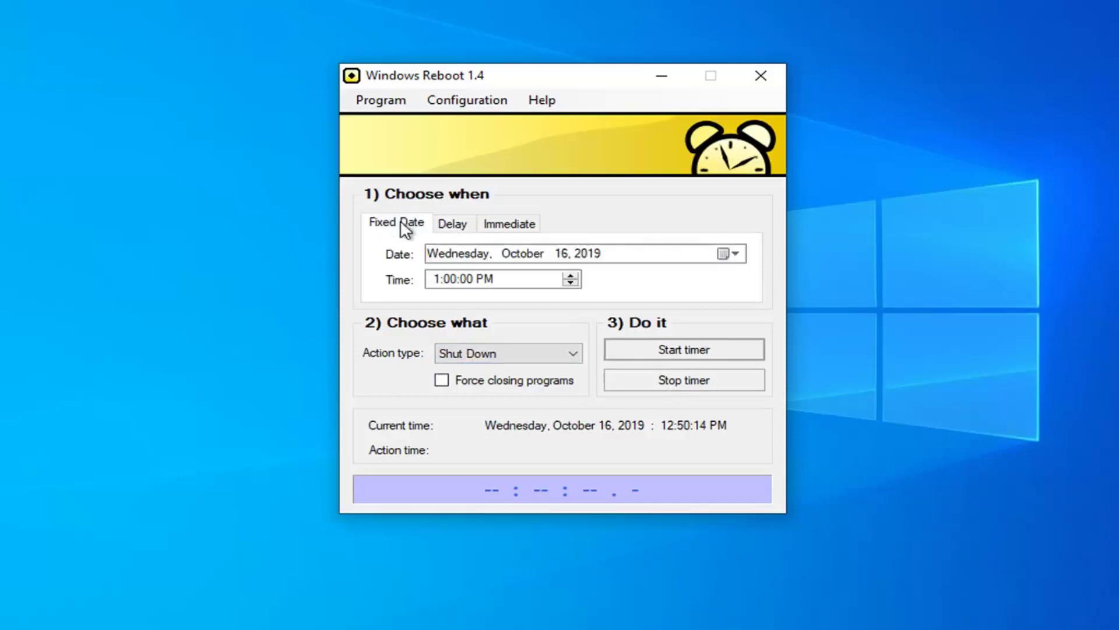
{"action": "left_click", "coordinate": [443, 230]}
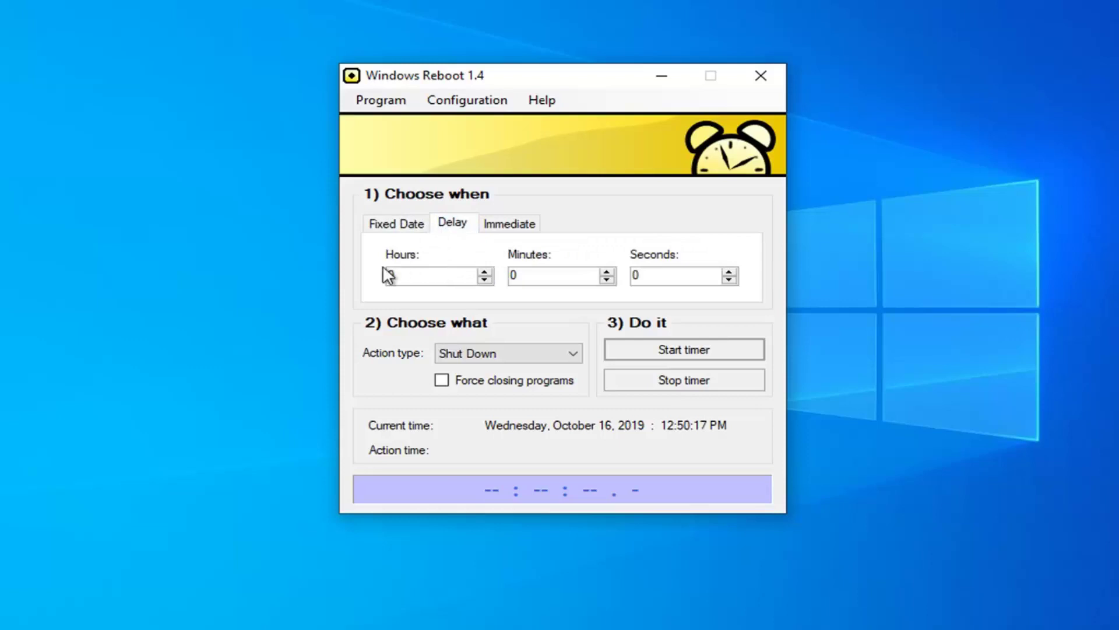
{"action": "left_click", "coordinate": [500, 224]}
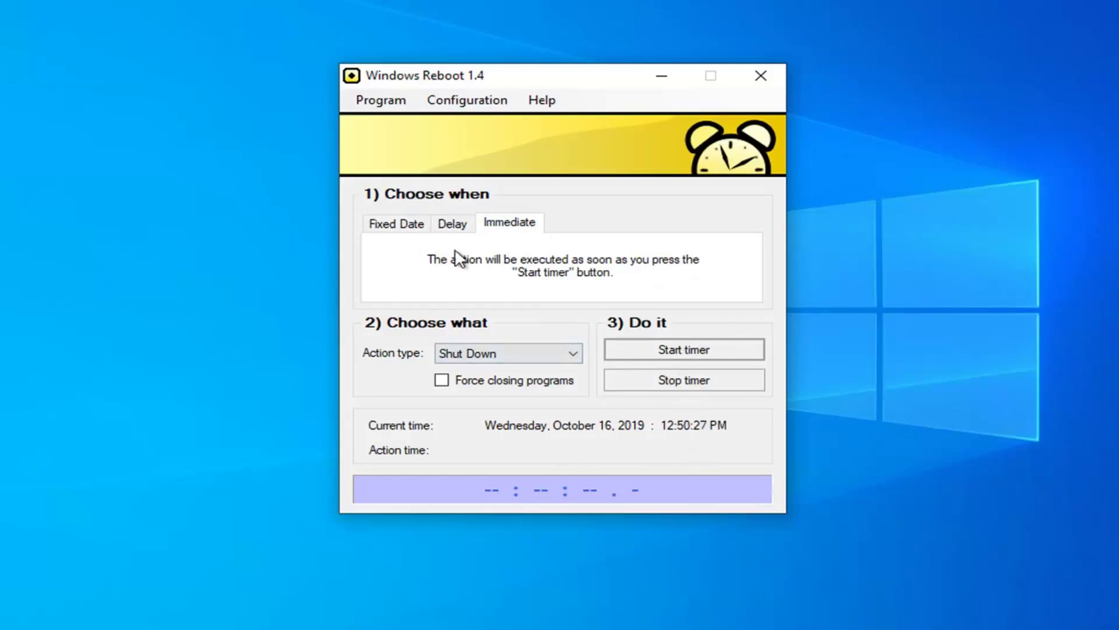
{"action": "left_click", "coordinate": [397, 225]}
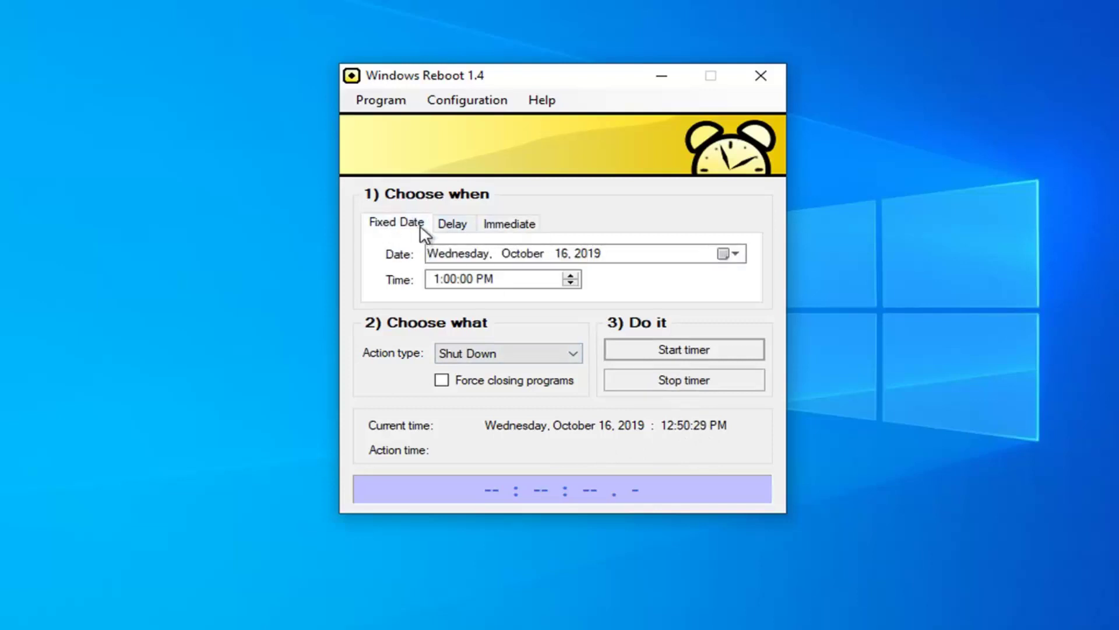
{"action": "left_click", "coordinate": [455, 224]}
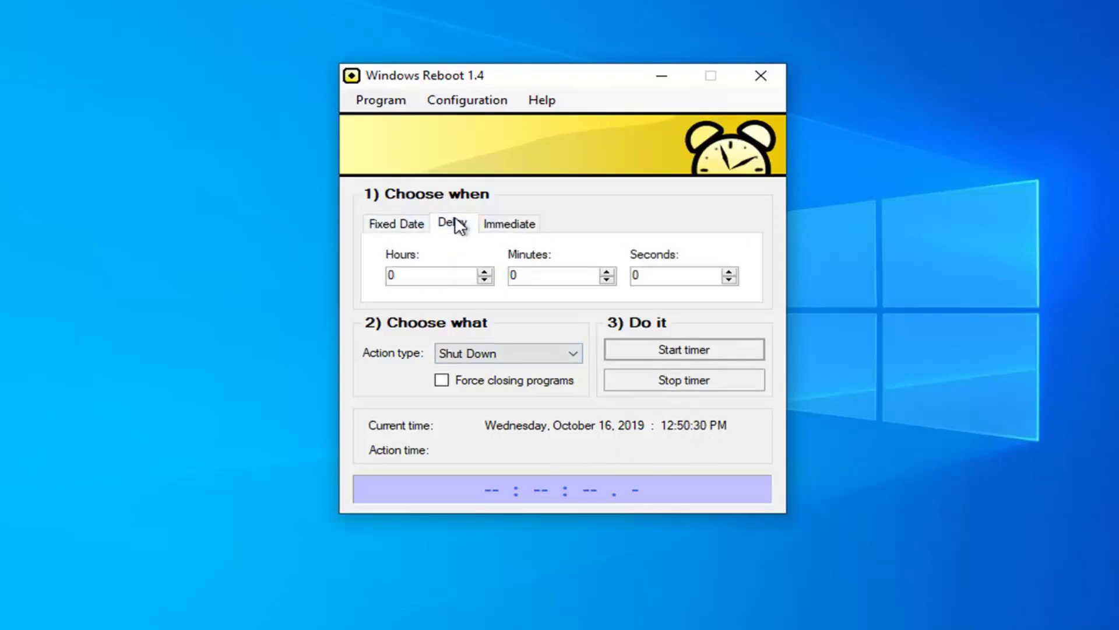
{"action": "double_click", "coordinate": [633, 275]}
{"action": "type", "text": "10"}
{"action": "left_click", "coordinate": [663, 353]}
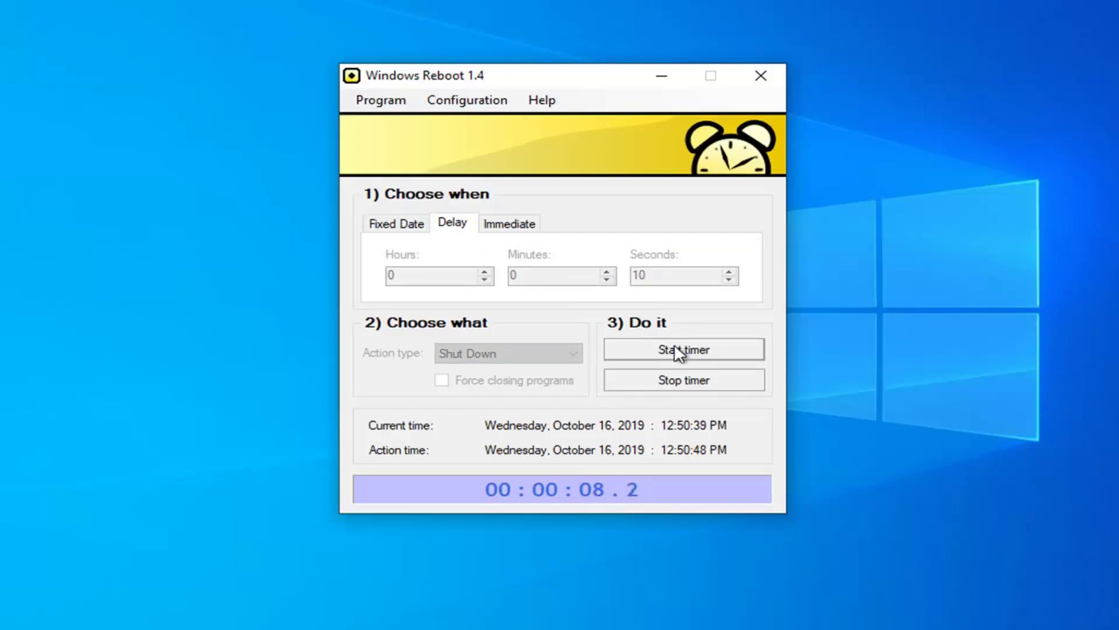